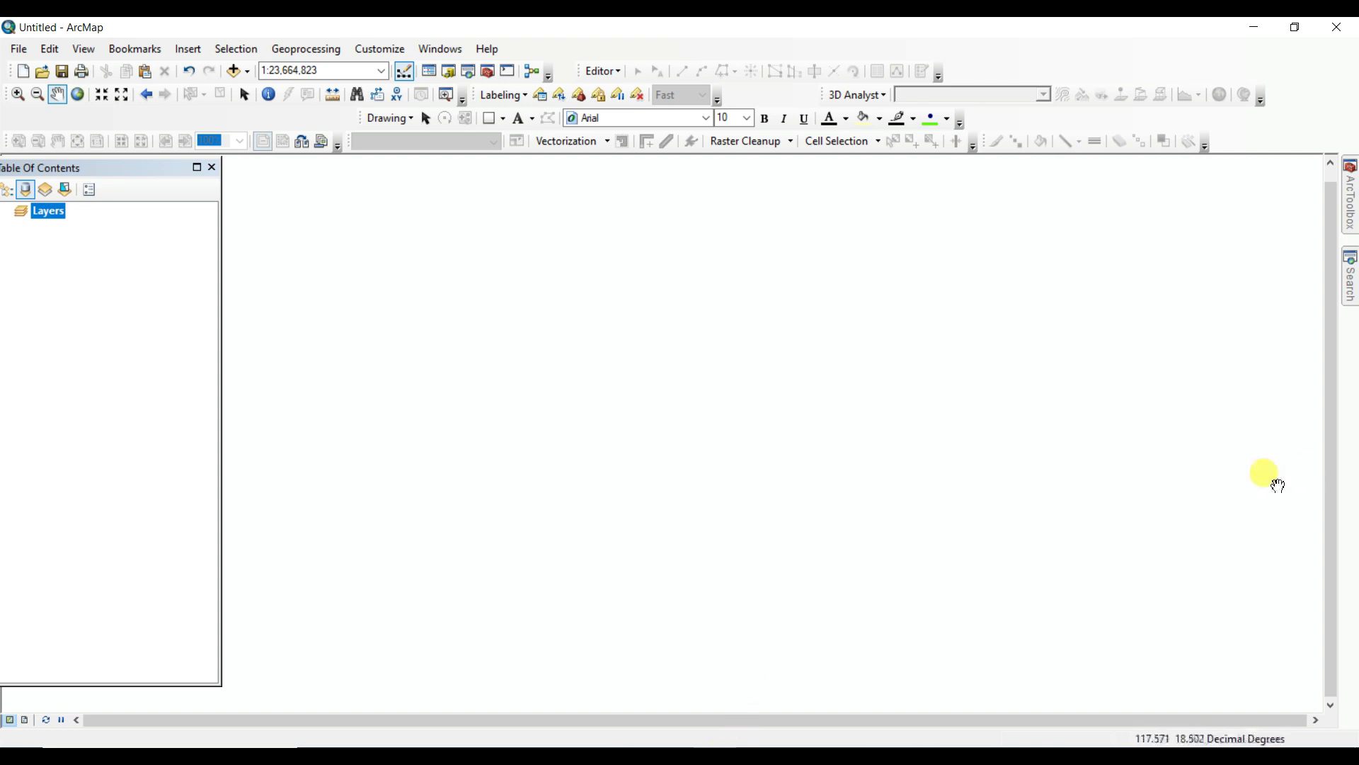
Step: Open the ArcToolbox pane on the right edge with Multidimension Tools expanded to show the NetCDF tools
{"action": "mouse_move", "coordinate": [1352, 209]}
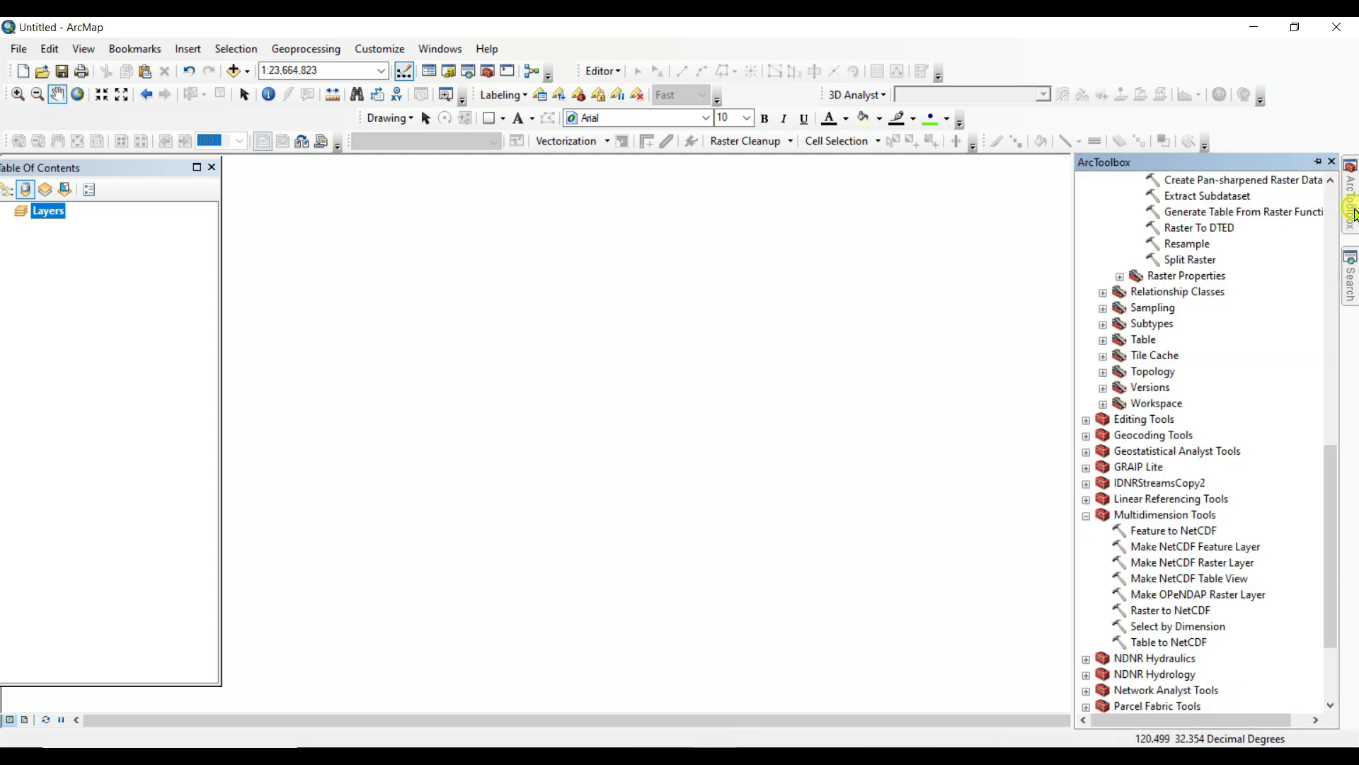
Step: Run Make NetCDF Raster Layer on the RF25_ind2023_rfp25.nc file with TIME as the band dimension
{"action": "double_click", "coordinate": [1210, 566]}
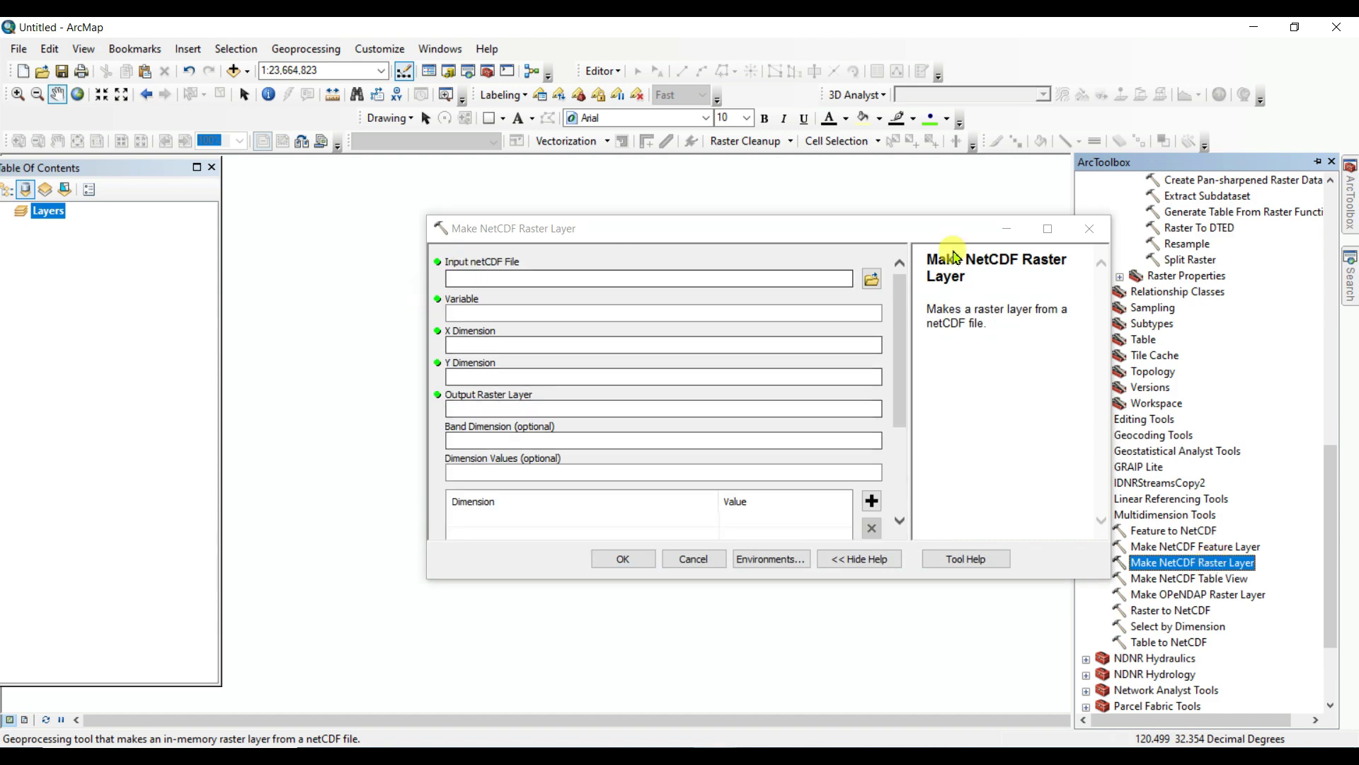
{"action": "left_click", "coordinate": [875, 280]}
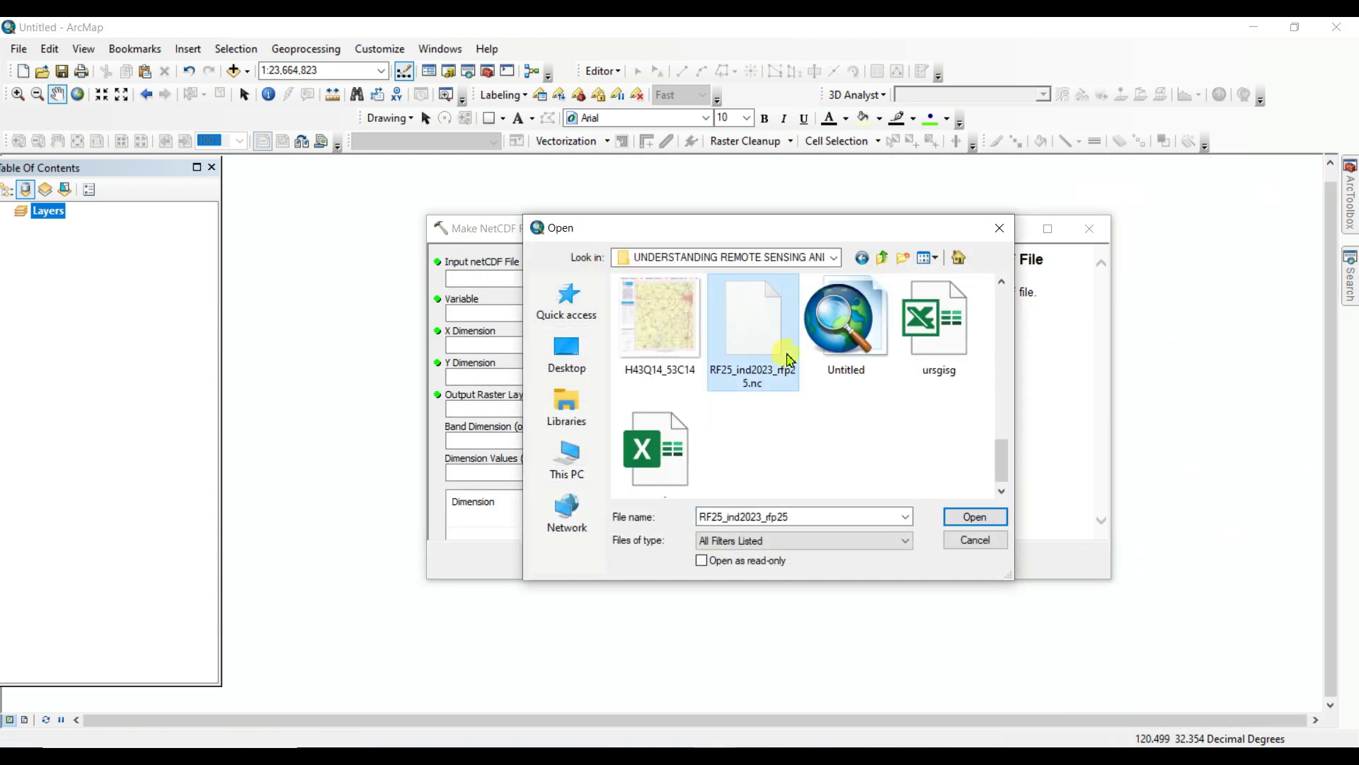
{"action": "left_click", "coordinate": [971, 519]}
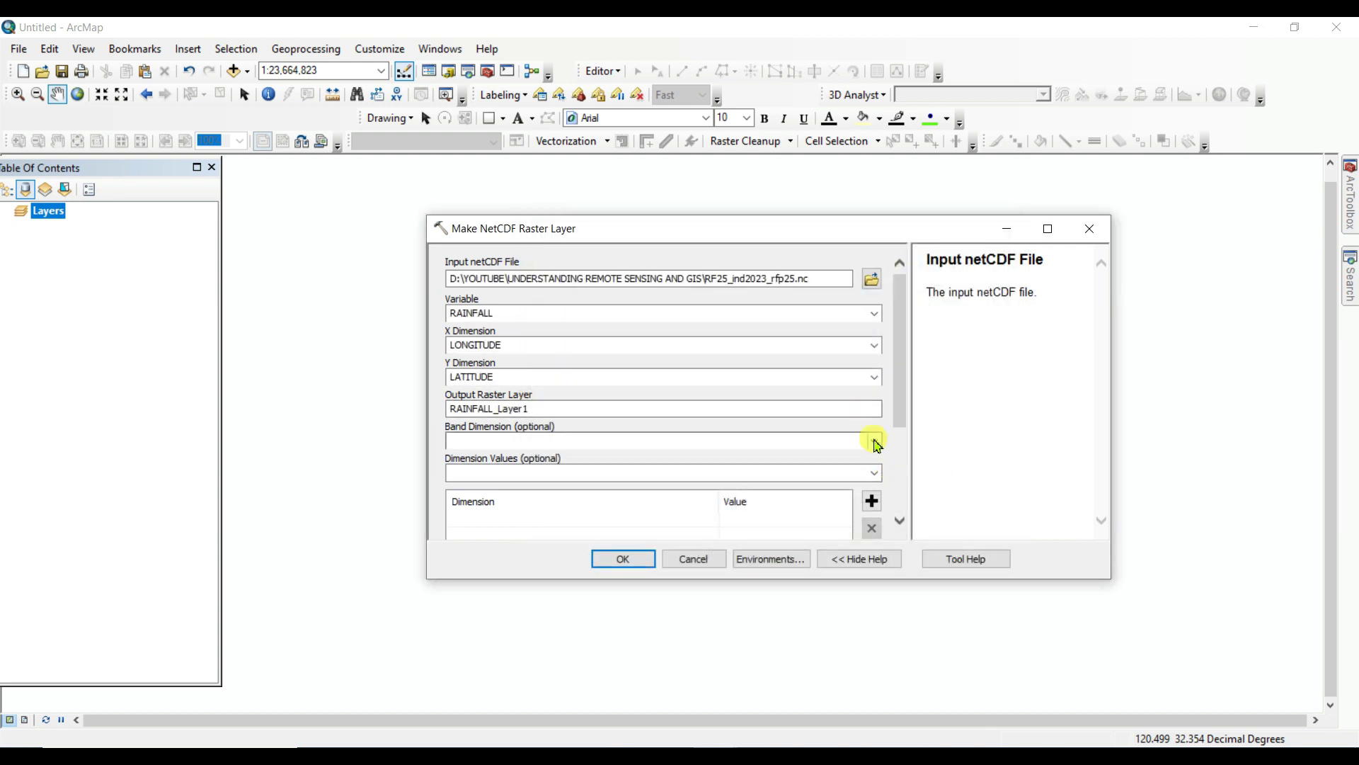
{"action": "left_click", "coordinate": [875, 441]}
{"action": "left_click", "coordinate": [472, 457]}
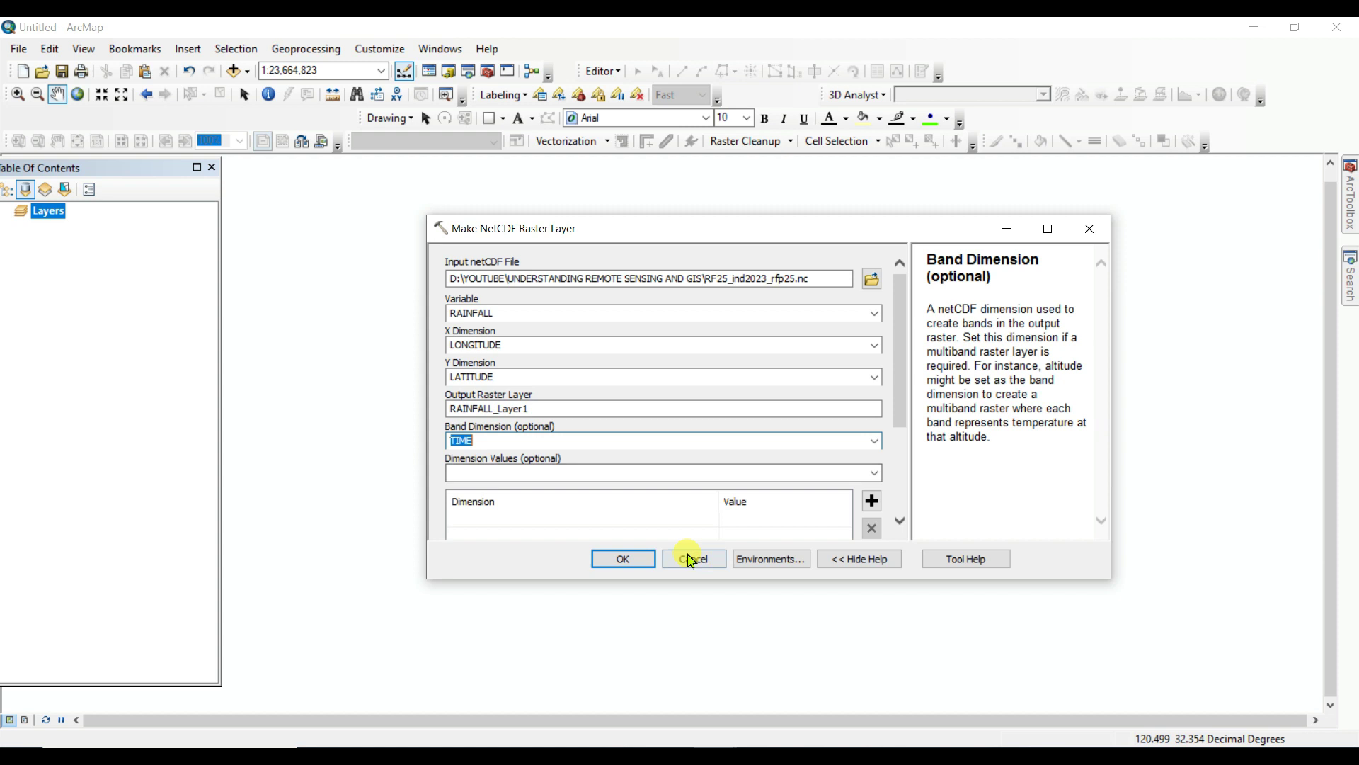
{"action": "left_click", "coordinate": [622, 559]}
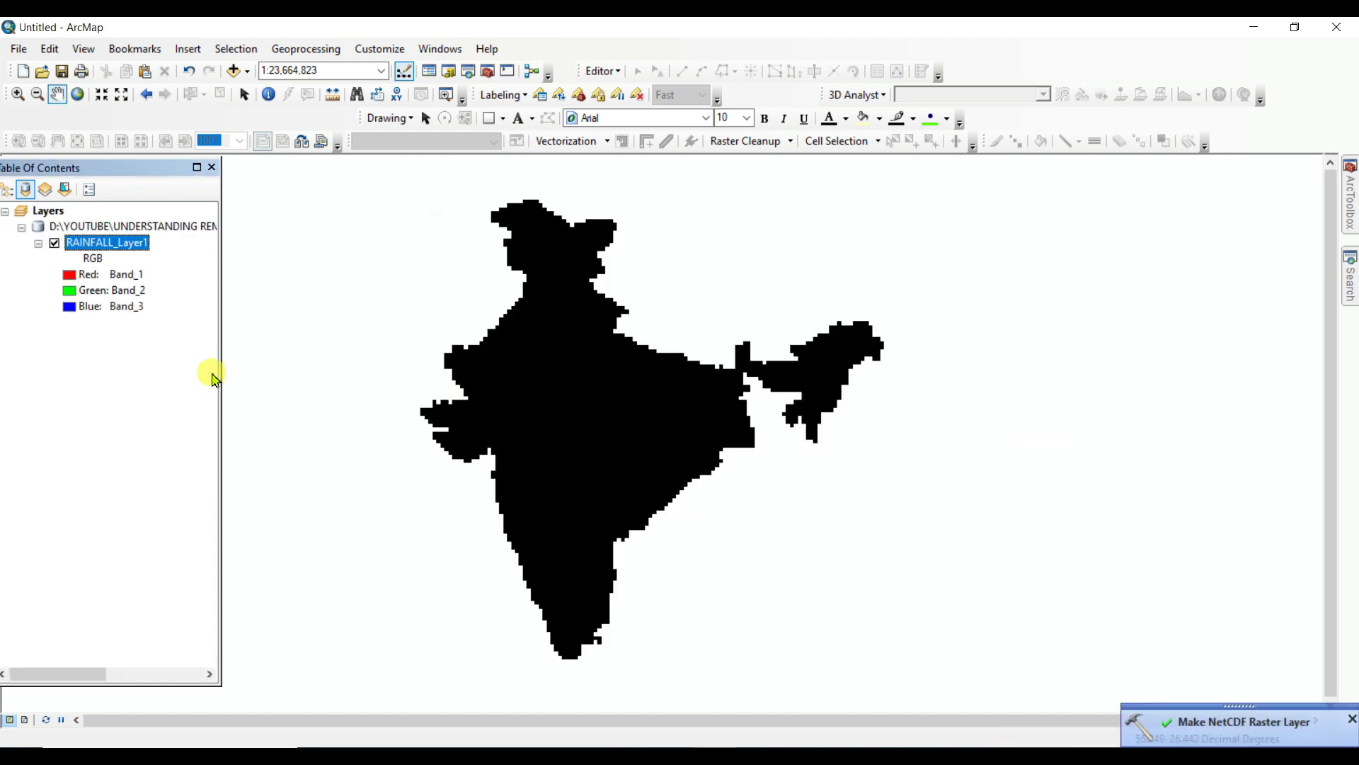
Step: Resize the table of contents, recentre India on the map, and select RAINFALL_Layer1
{"action": "left_click_drag", "start_coordinate": [220, 374], "coordinate": [374, 385]}
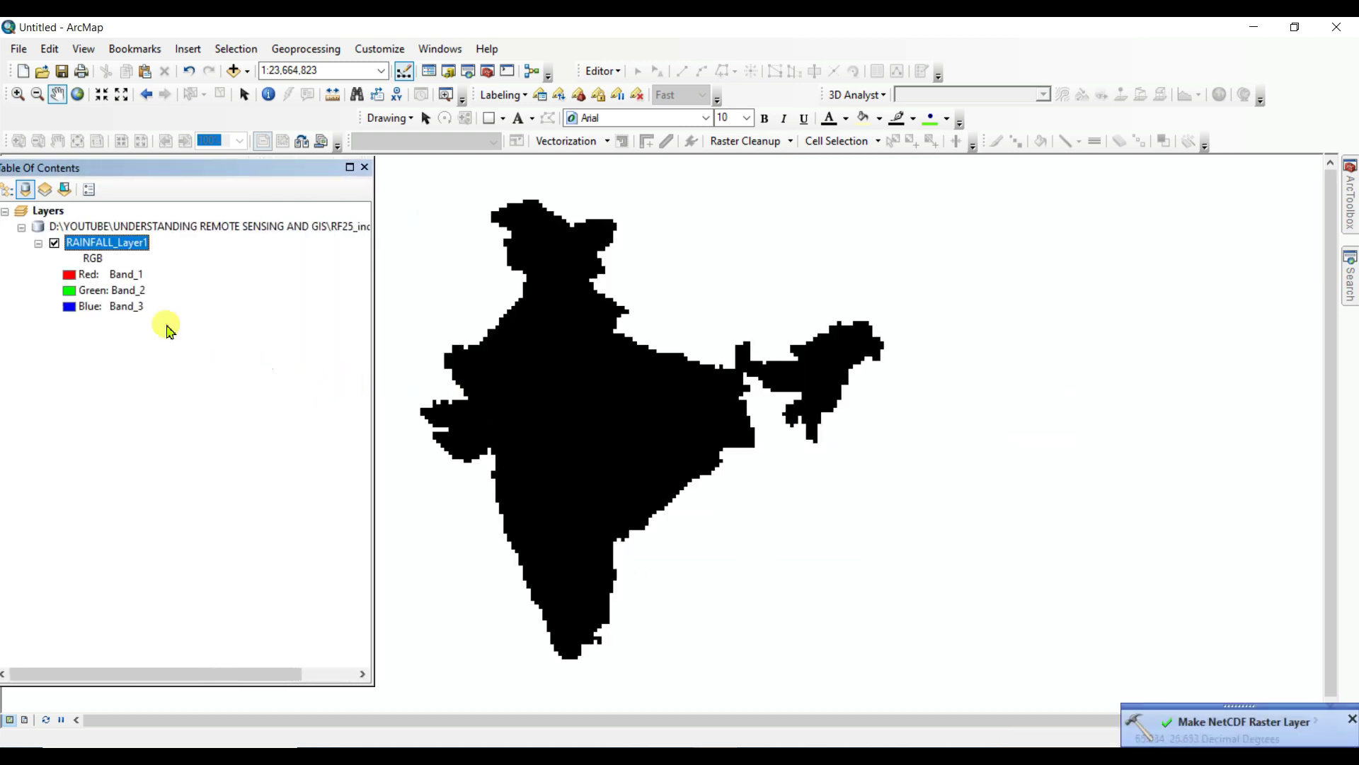
{"action": "left_click", "coordinate": [373, 420]}
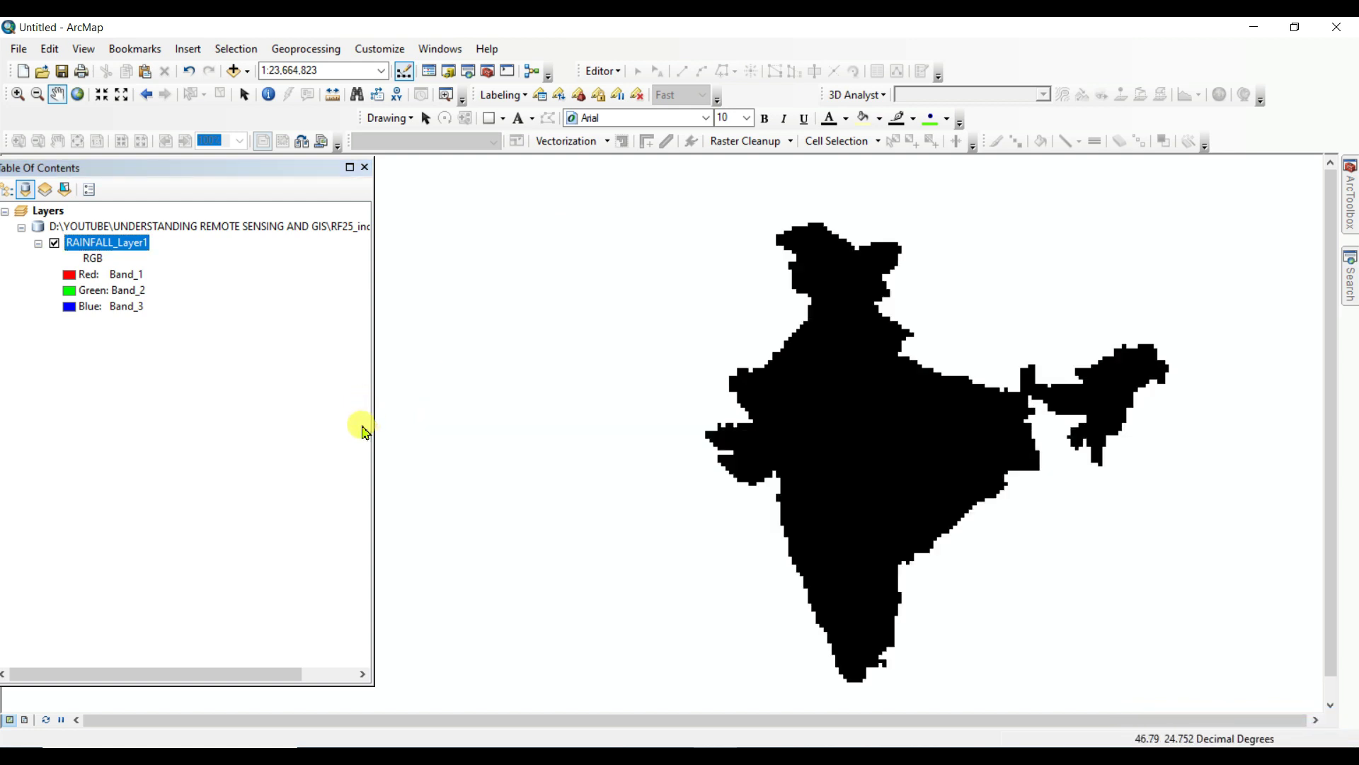
{"action": "left_click_drag", "start_coordinate": [373, 420], "coordinate": [238, 446]}
{"action": "left_click_drag", "start_coordinate": [838, 406], "coordinate": [612, 392]}
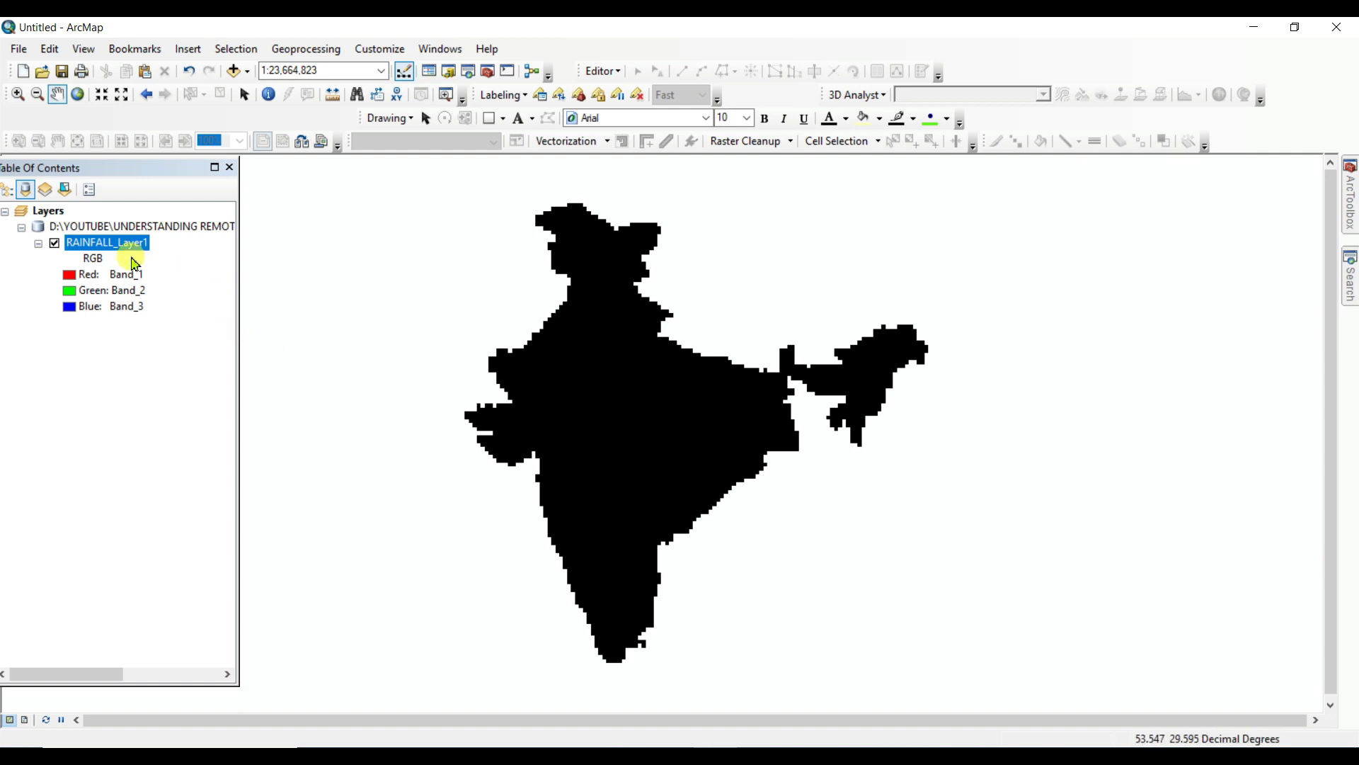
{"action": "left_click", "coordinate": [124, 248]}
Step: Export RAINFALL_Layer1's data as TIFF RAINFALL_23_tiftif into the Rainfall_23 folder
{"action": "right_click", "coordinate": [125, 250]}
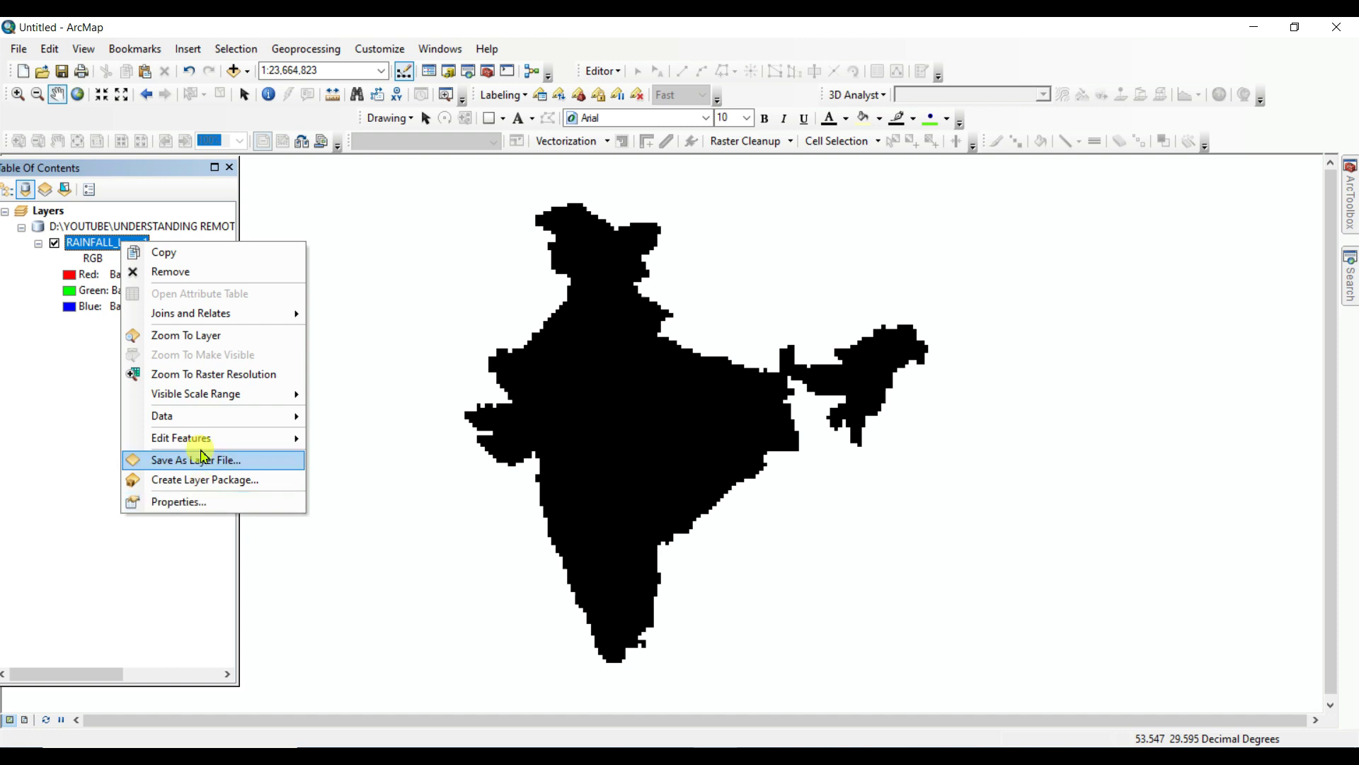
{"action": "mouse_move", "coordinate": [201, 415]}
{"action": "left_click", "coordinate": [380, 437]}
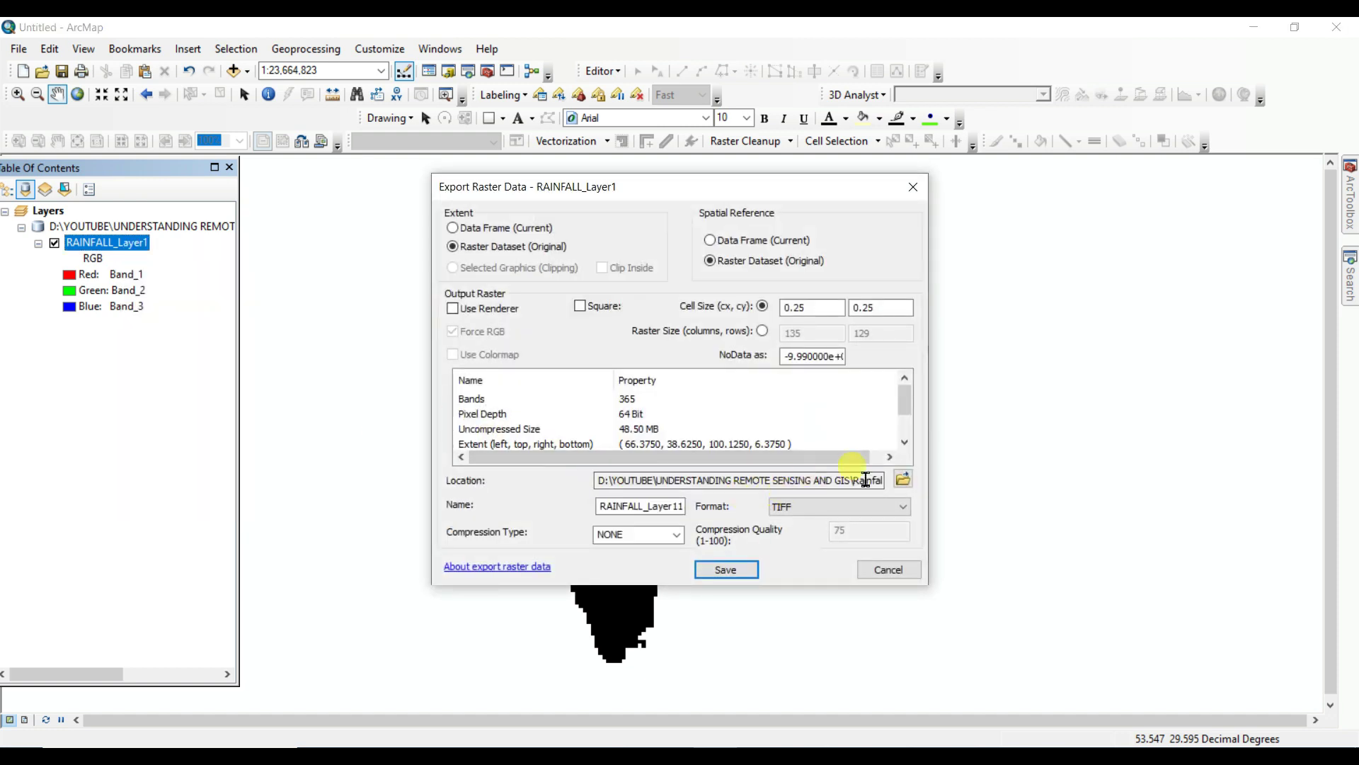
{"action": "left_click", "coordinate": [903, 480]}
{"action": "left_click", "coordinate": [704, 273]}
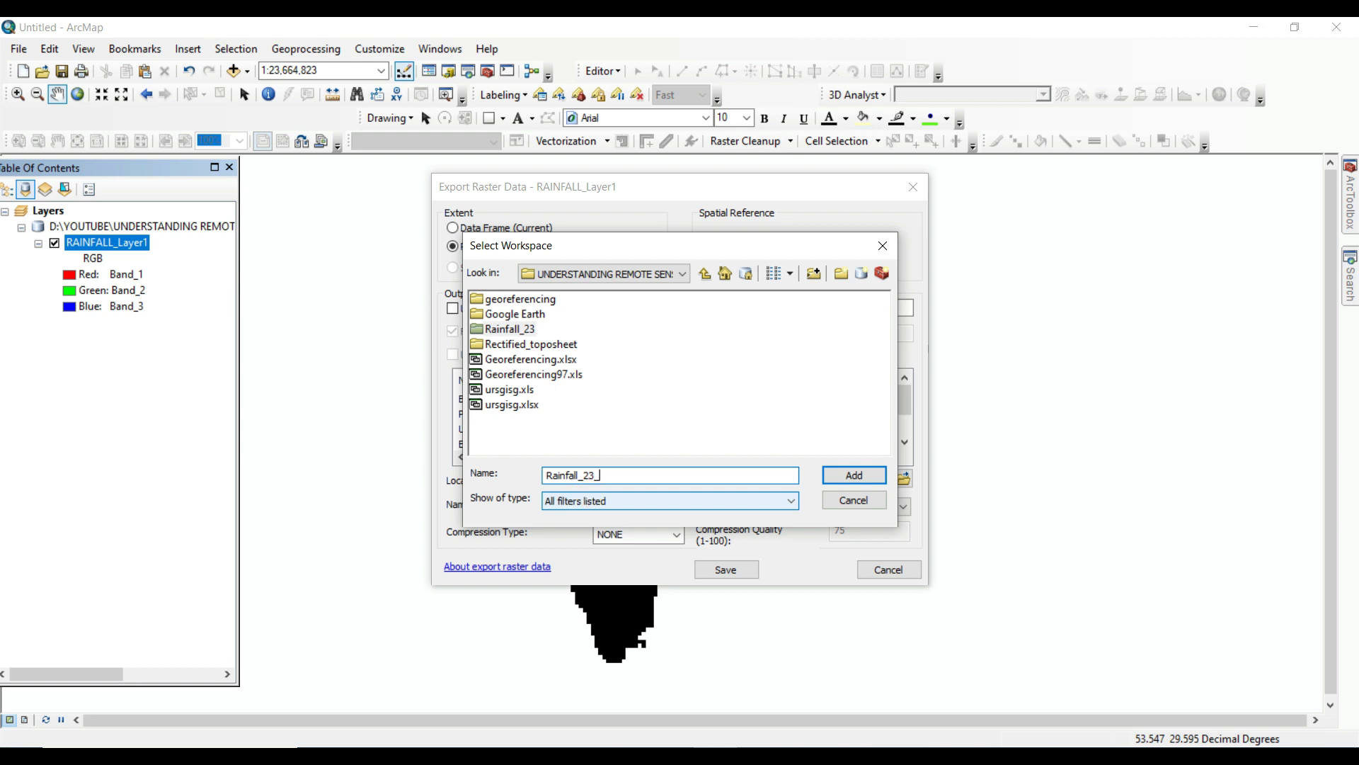
{"action": "left_click", "coordinate": [524, 330]}
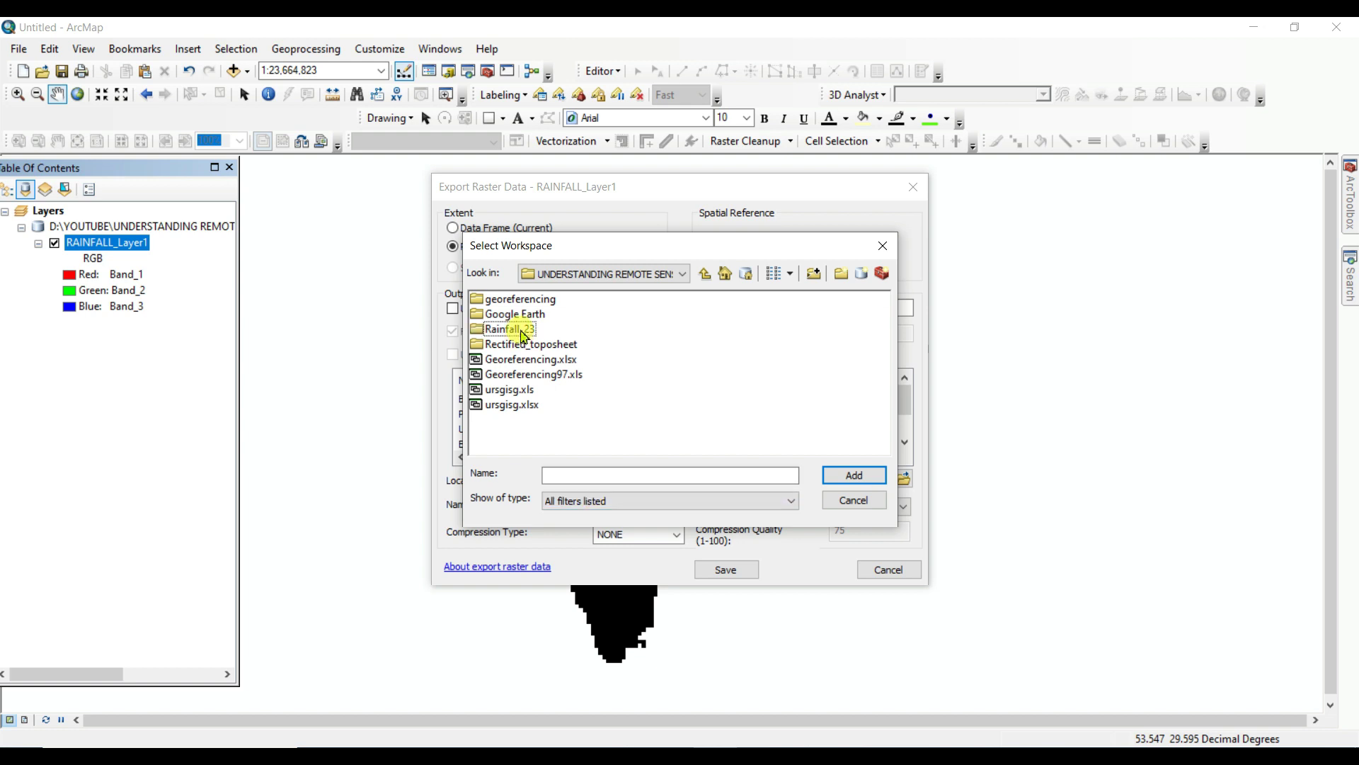
{"action": "left_click", "coordinate": [854, 475]}
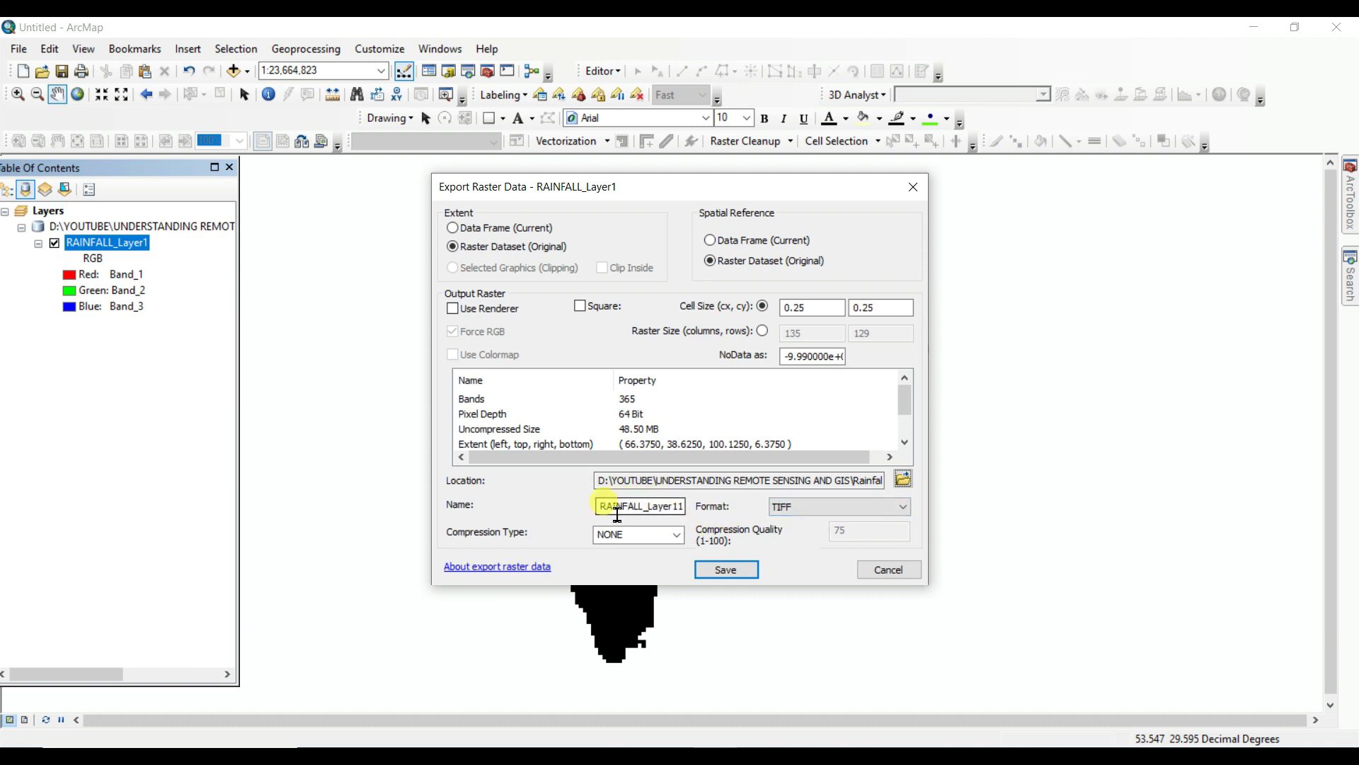
{"action": "double_click", "coordinate": [646, 507]}
{"action": "type", "text": "23_tiftif"}
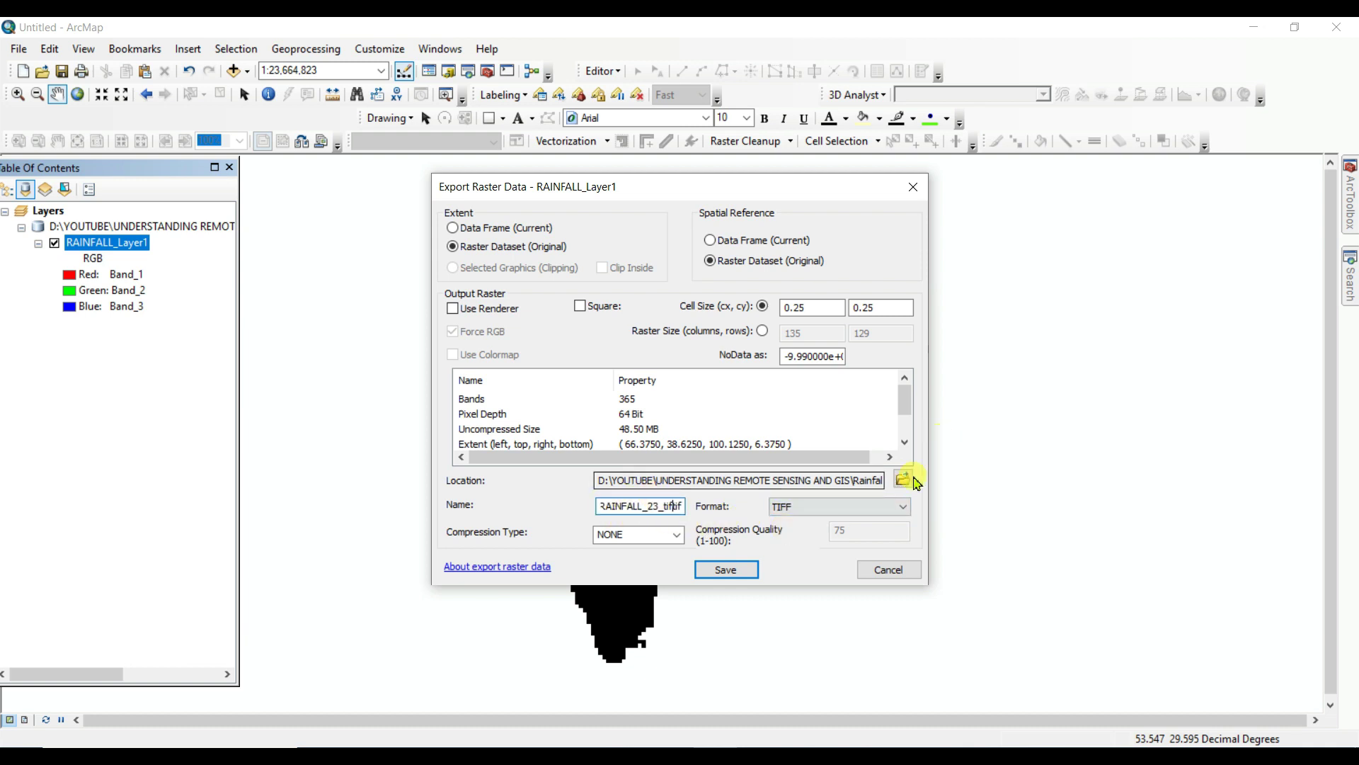
{"action": "left_click", "coordinate": [729, 570]}
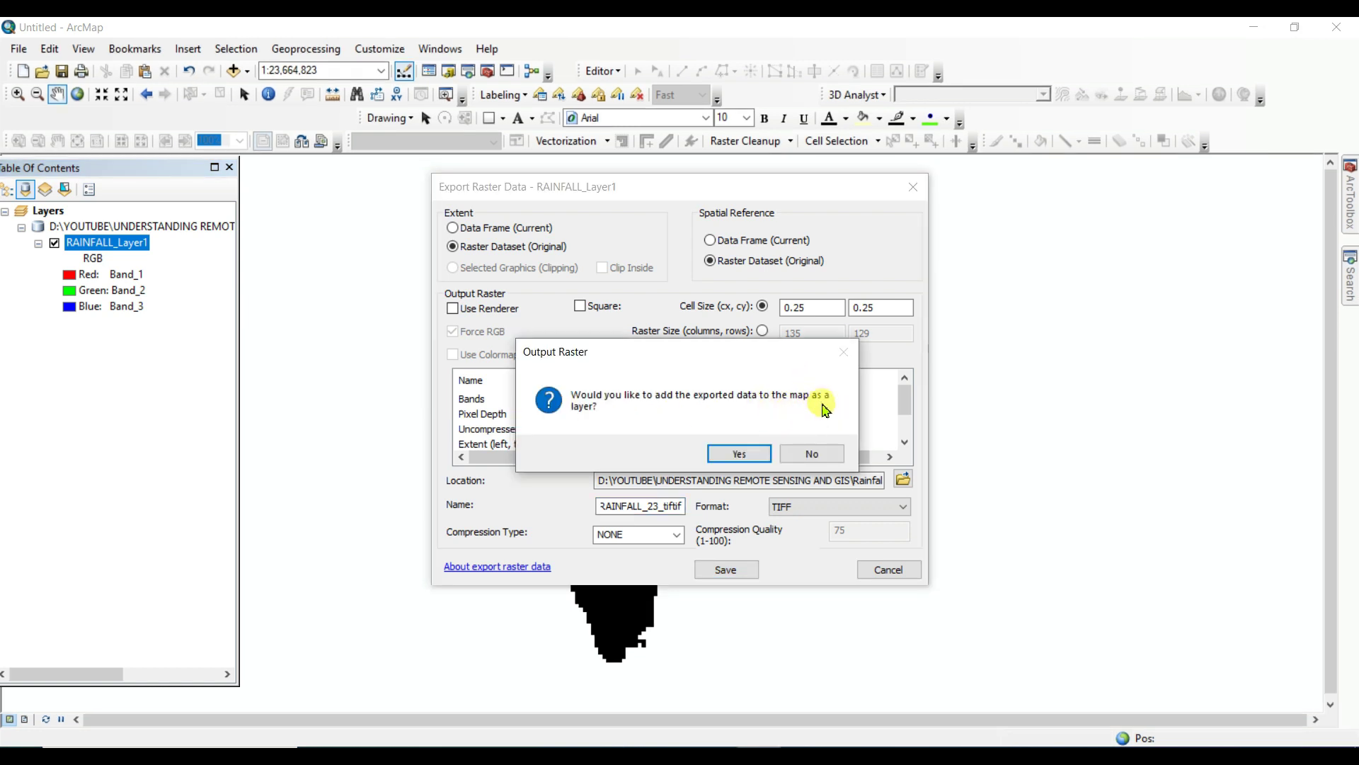
Step: Add RAINFALL_23_tiftif.tif to the map, remove the original RAINFALL_Layer1 NetCDF layer, and check the Red band list
{"action": "left_click", "coordinate": [739, 454]}
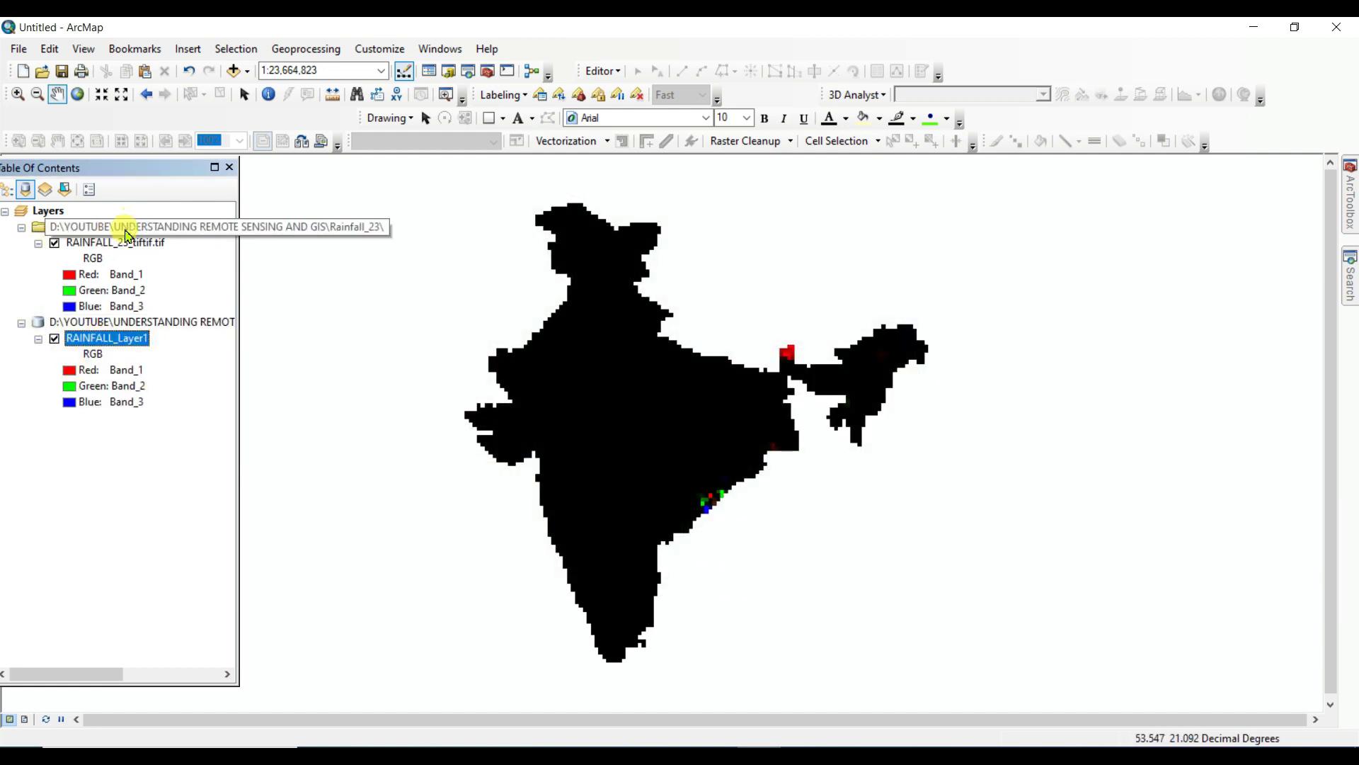
{"action": "left_click", "coordinate": [54, 339]}
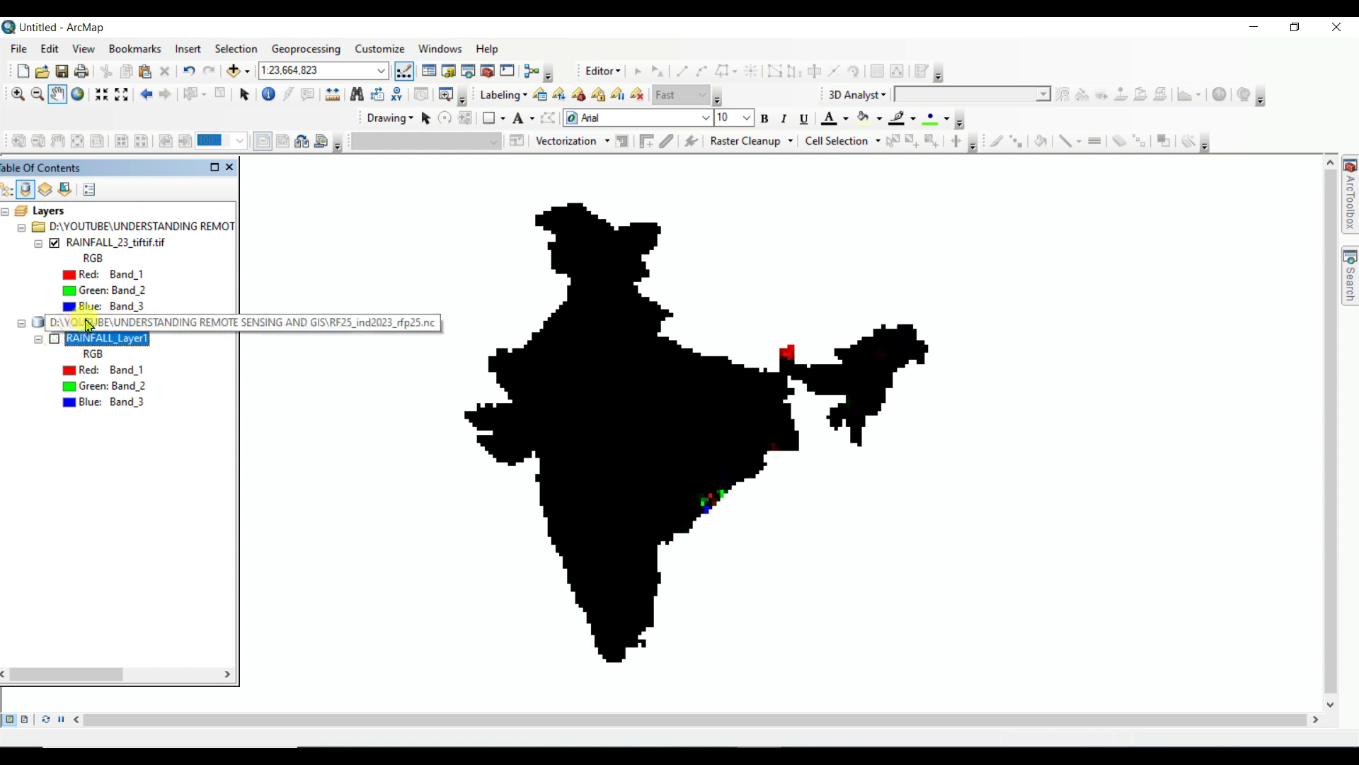
{"action": "right_click", "coordinate": [122, 320]}
{"action": "left_click", "coordinate": [167, 328]}
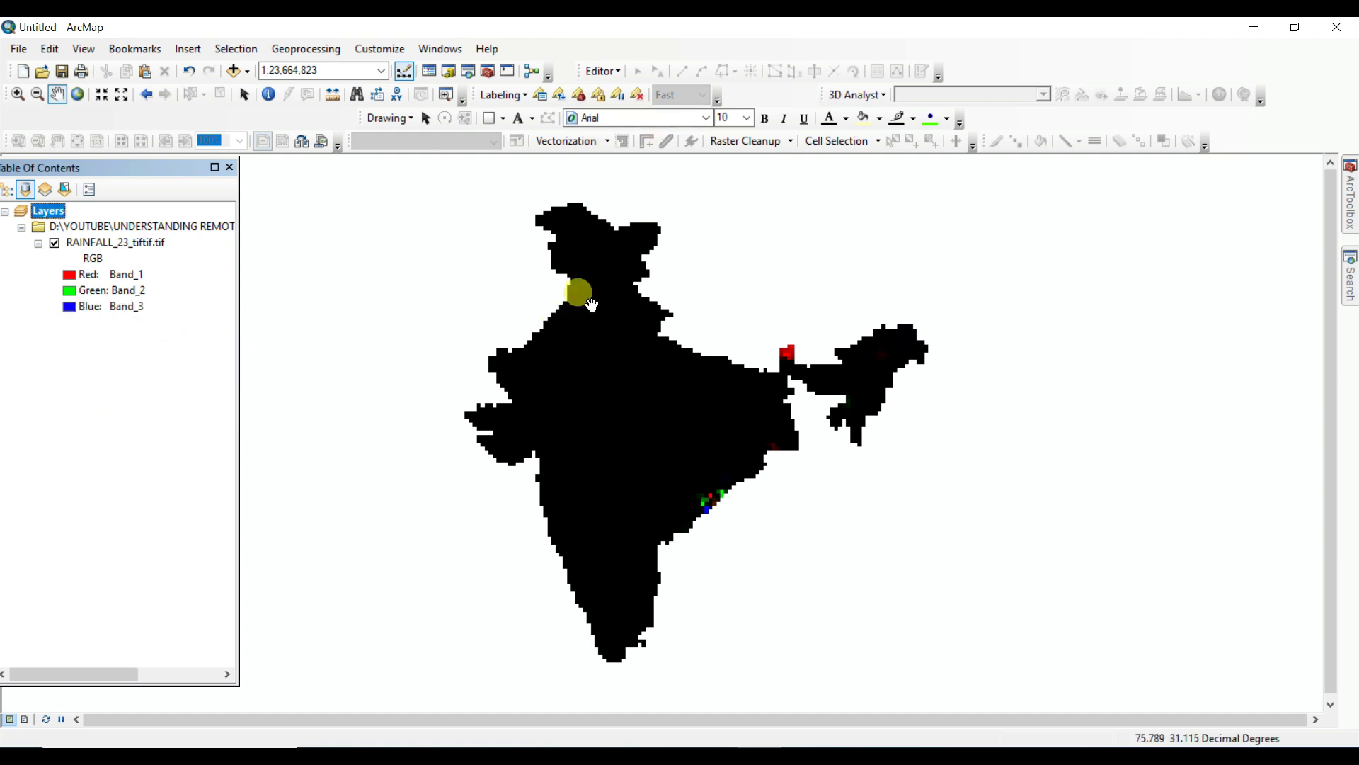
{"action": "left_click", "coordinate": [71, 277]}
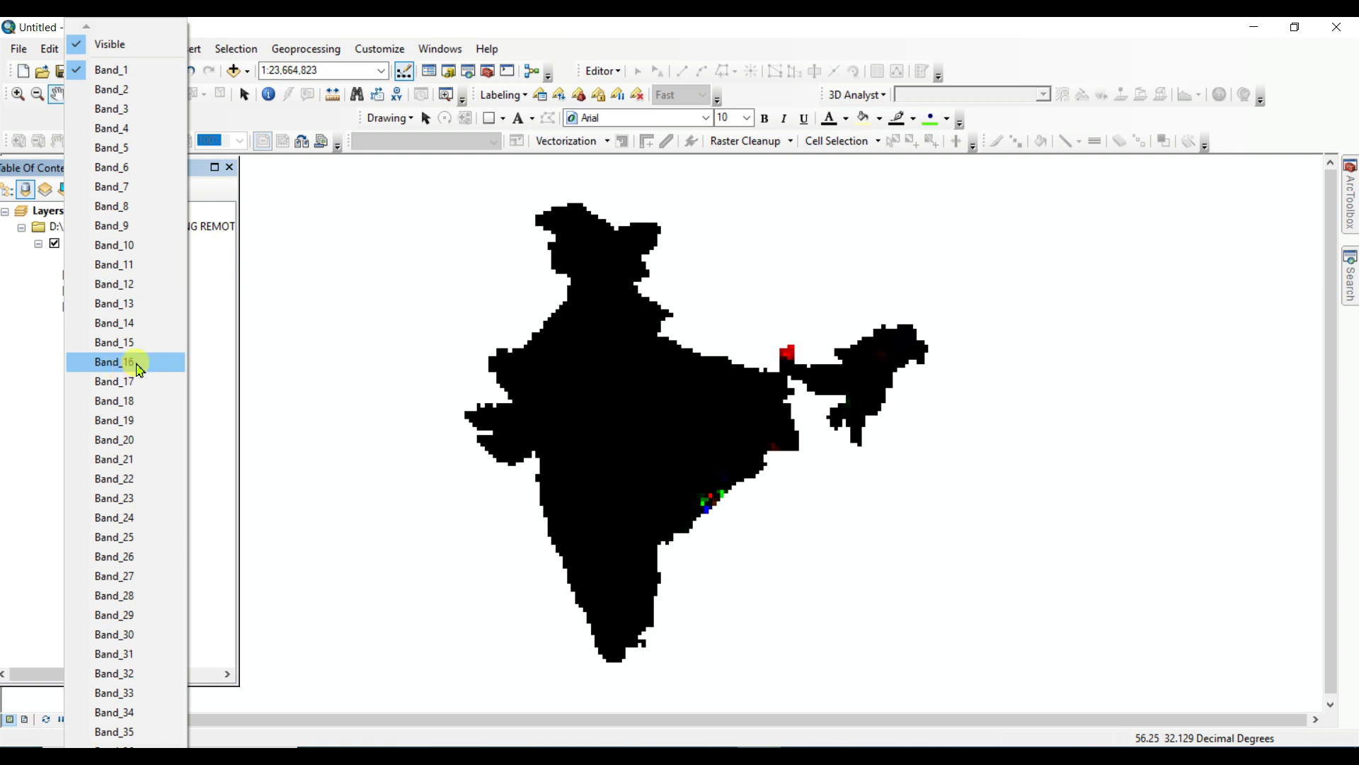
{"action": "left_click", "coordinate": [23, 347]}
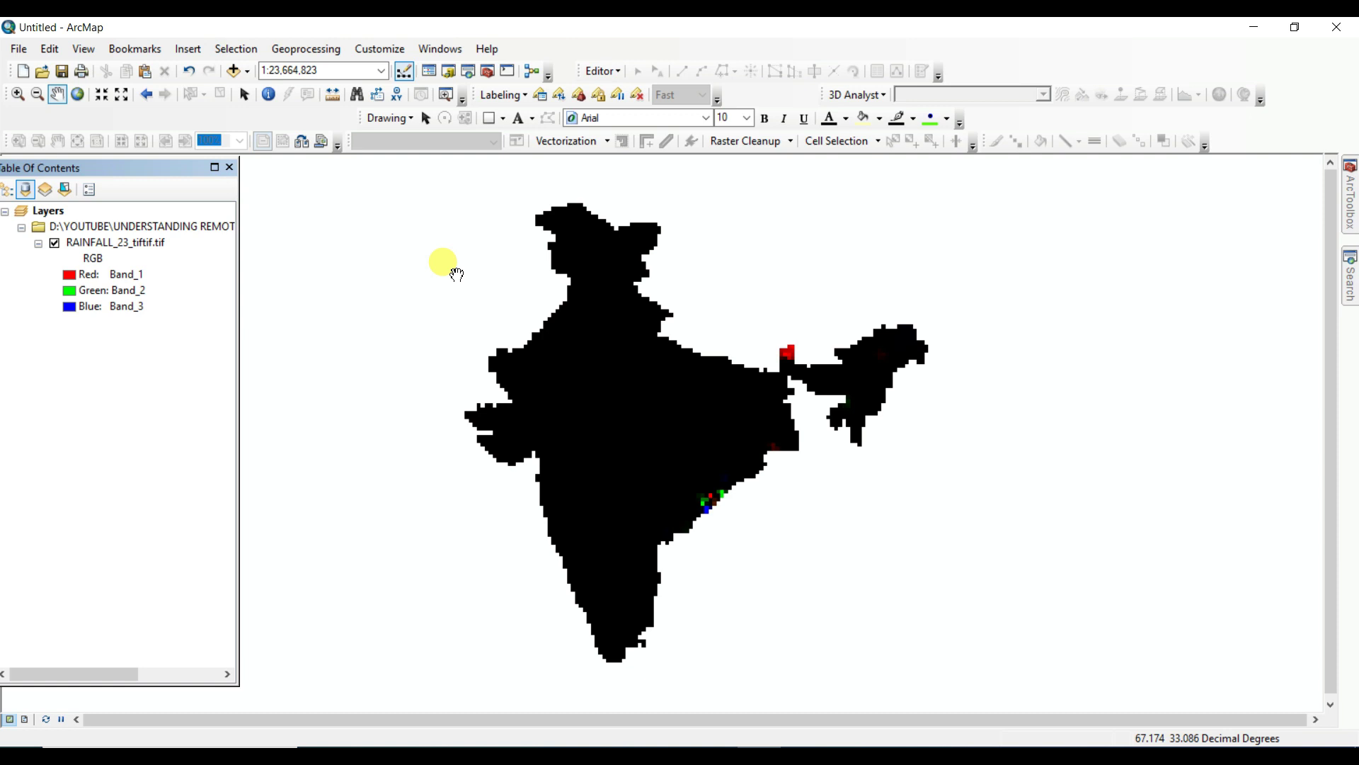
Step: Set up Composite Bands with input RAINFALL_23_tiftif.tif and output RAINFALL_23_tiftif_com.tif in Rainfall_23
{"action": "mouse_move", "coordinate": [1348, 200]}
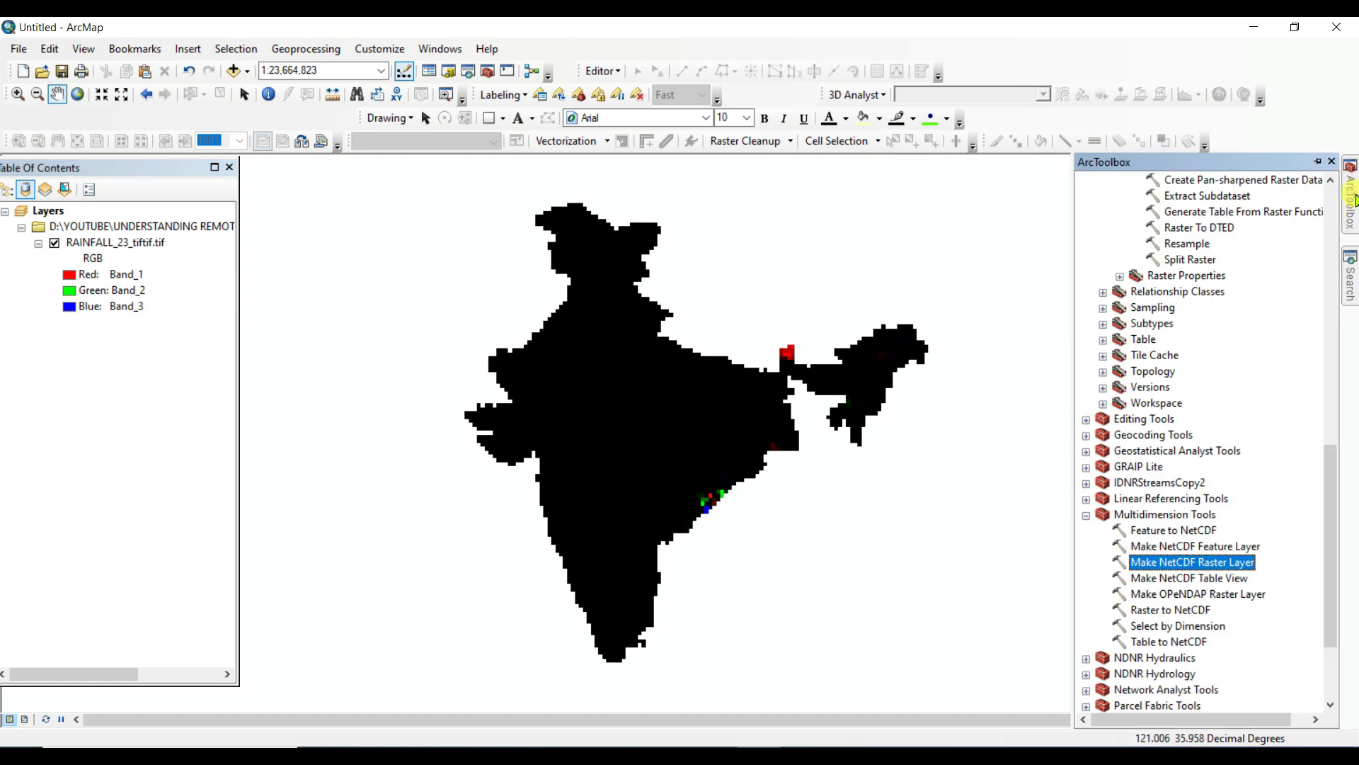
{"action": "scroll", "coordinate": [1204, 370], "scroll_direction": "up", "scroll_amount": 14}
{"action": "scroll", "coordinate": [1199, 449], "scroll_direction": "down", "scroll_amount": 6}
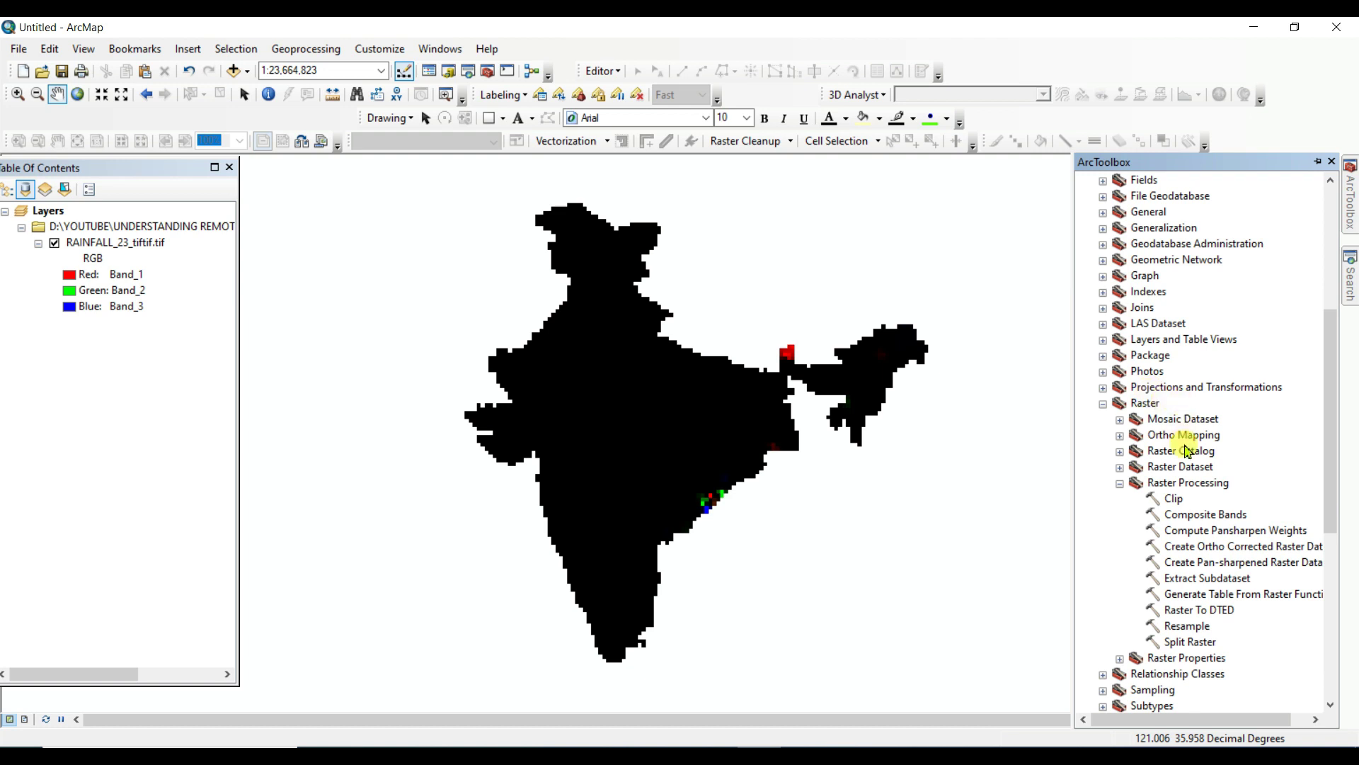
{"action": "scroll", "coordinate": [1188, 451], "scroll_direction": "down", "scroll_amount": 2}
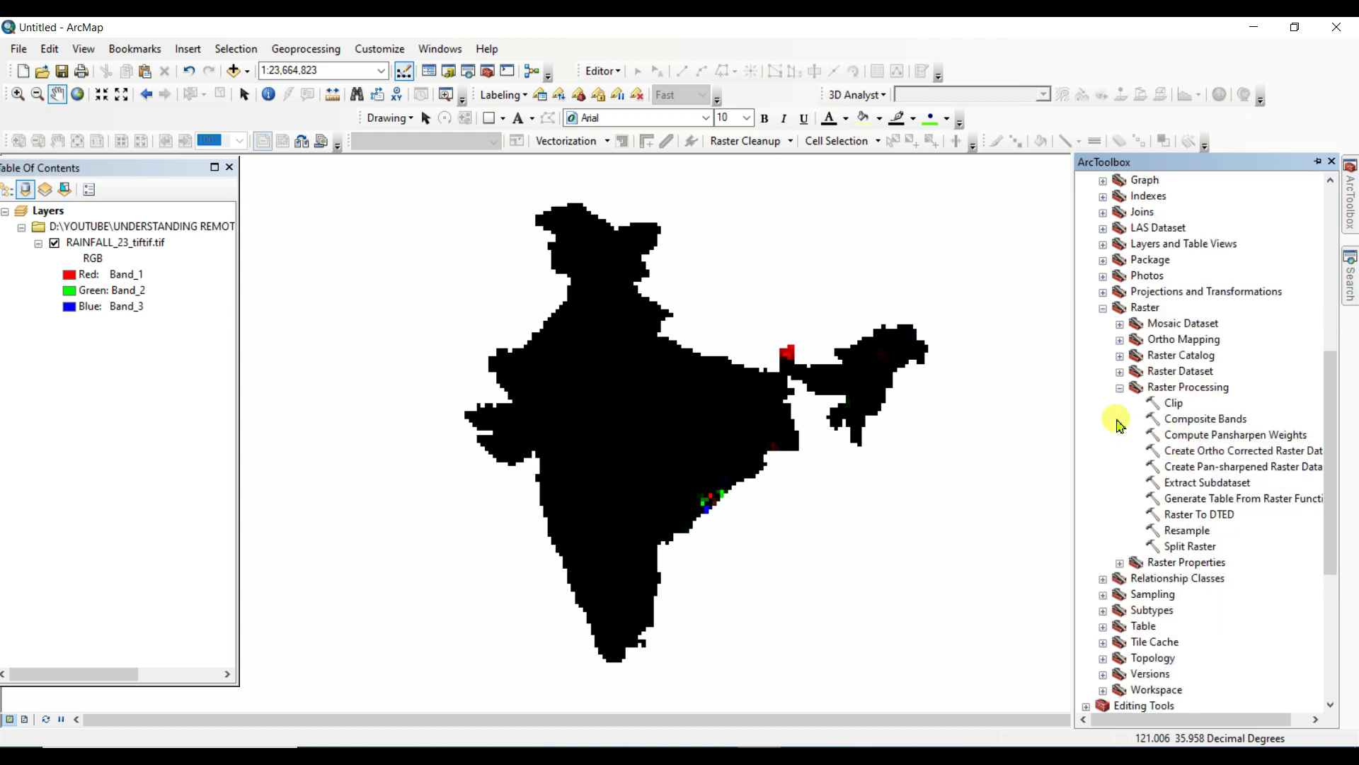
{"action": "double_click", "coordinate": [1207, 419]}
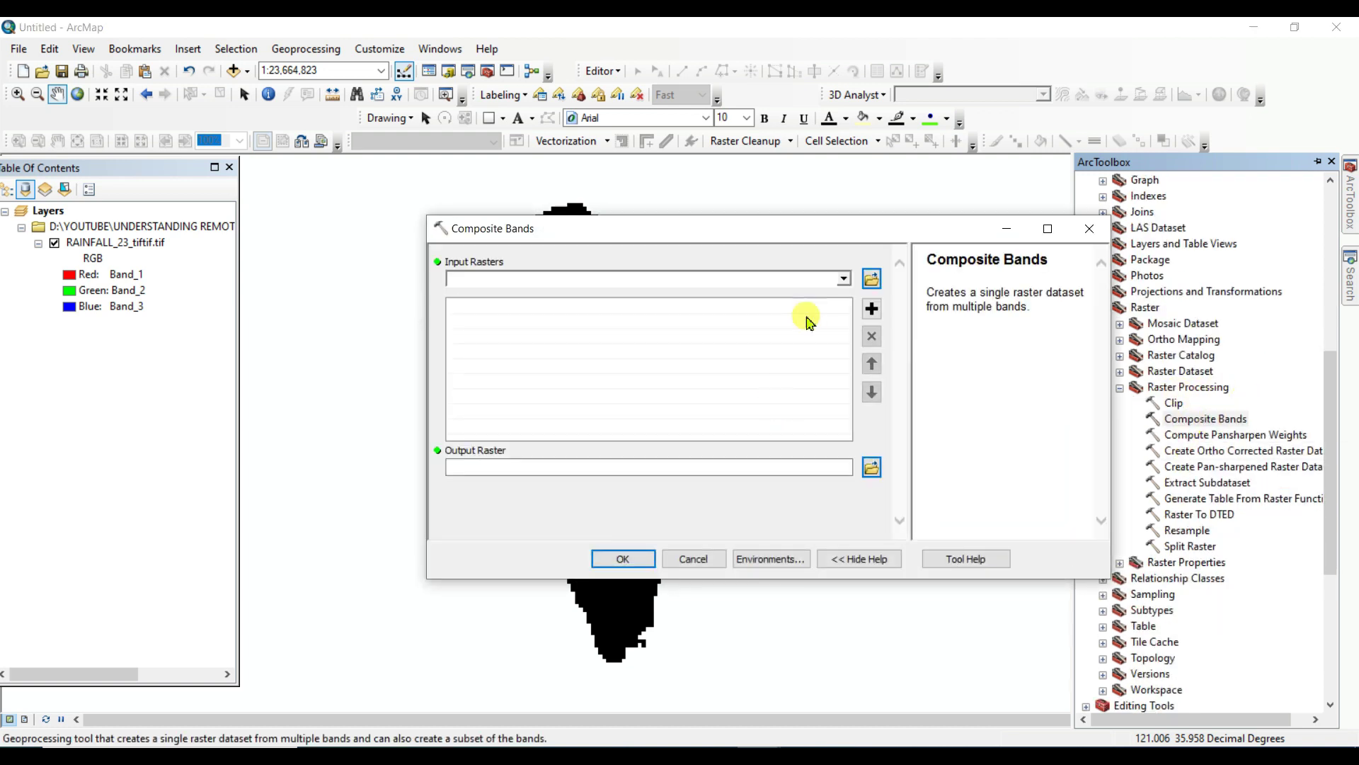
{"action": "left_click", "coordinate": [871, 279]}
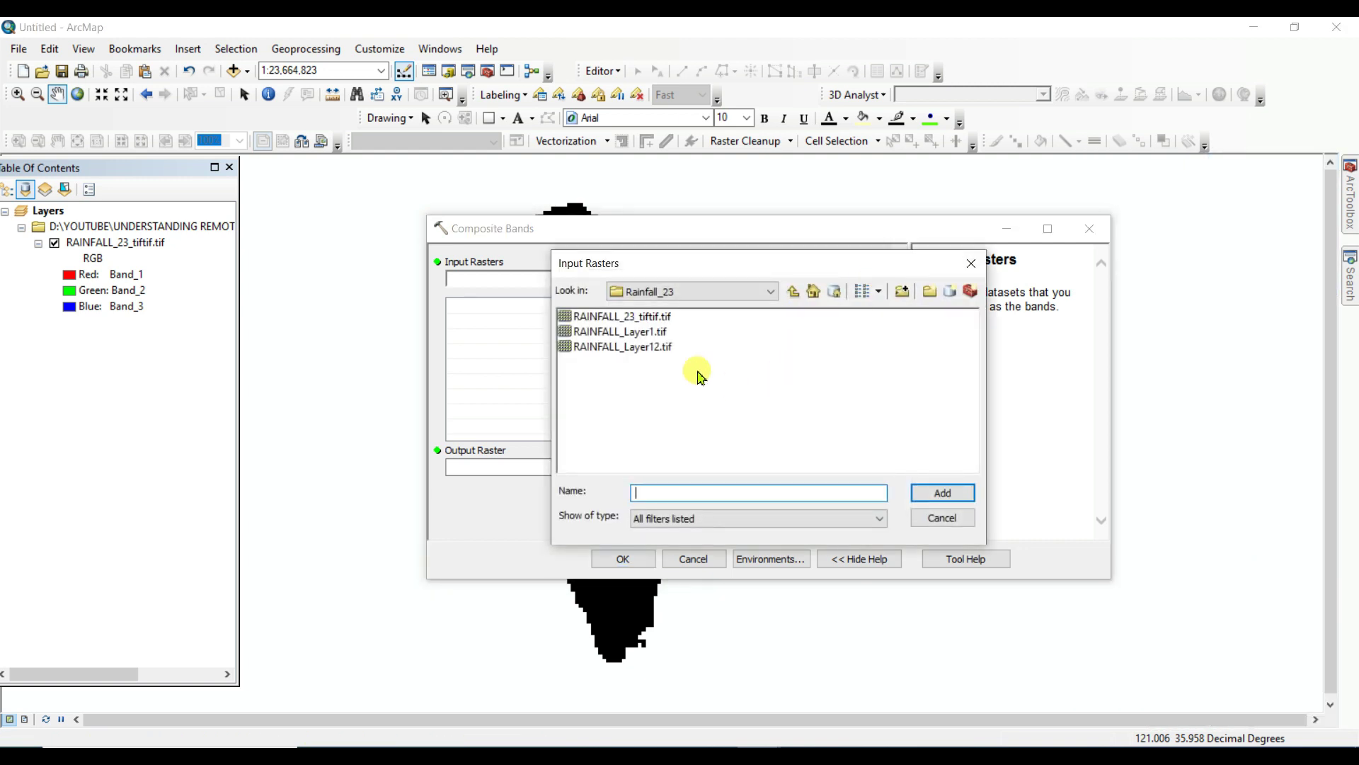
{"action": "left_click", "coordinate": [648, 316]}
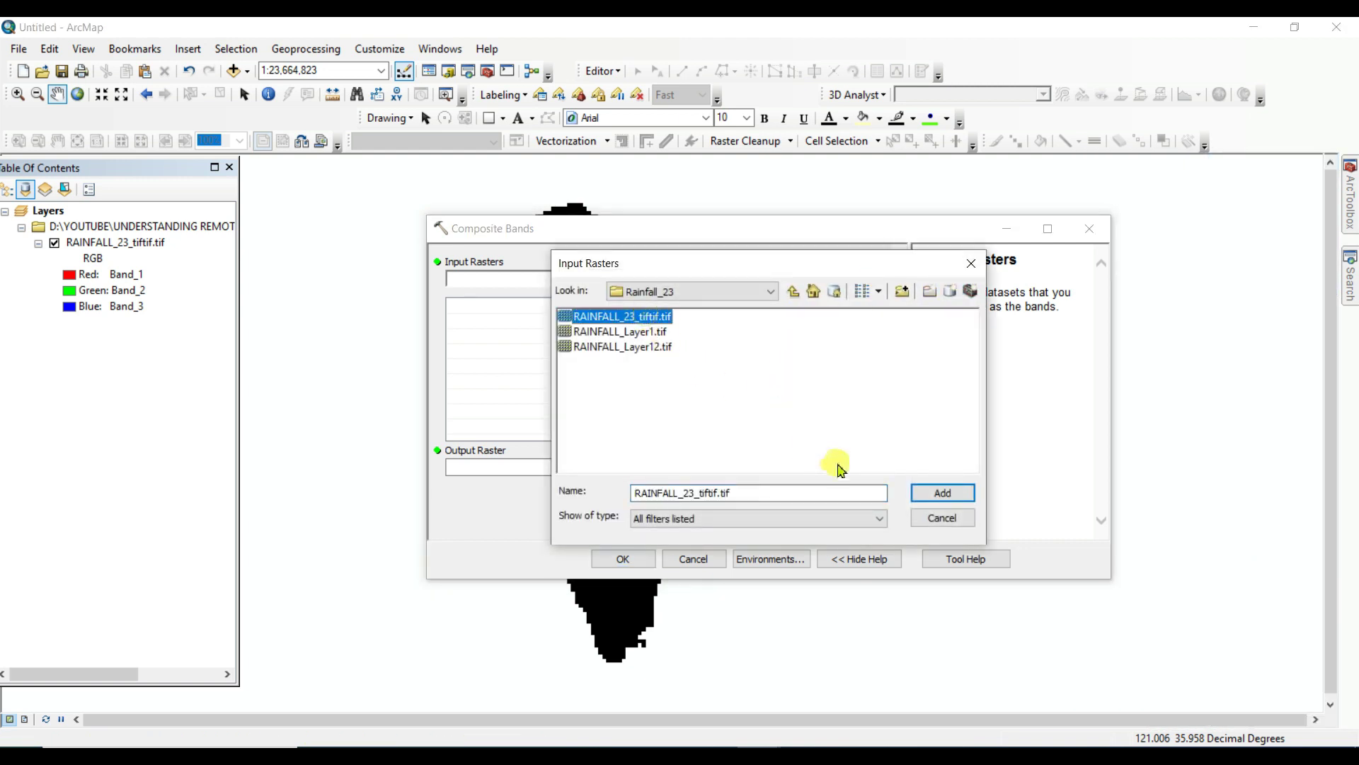
{"action": "left_click", "coordinate": [944, 494]}
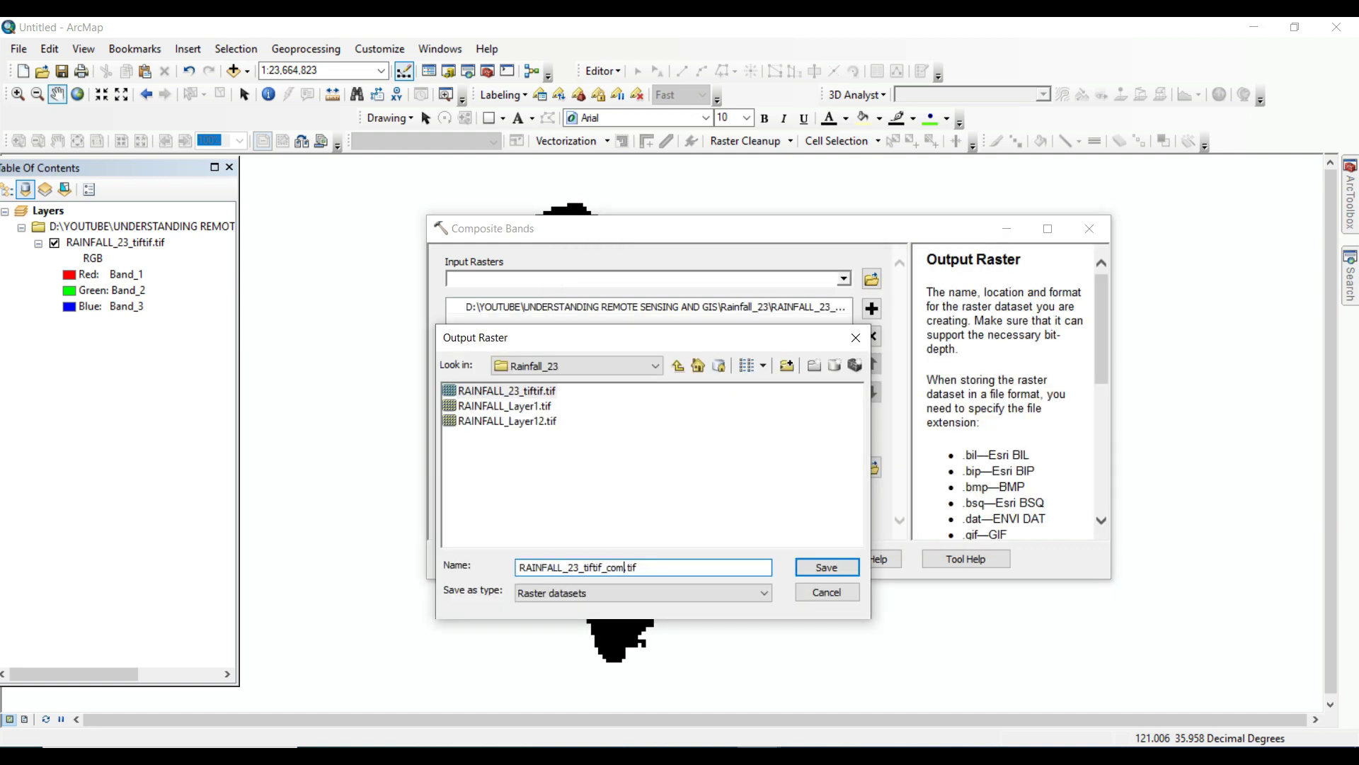
{"action": "left_click", "coordinate": [814, 567]}
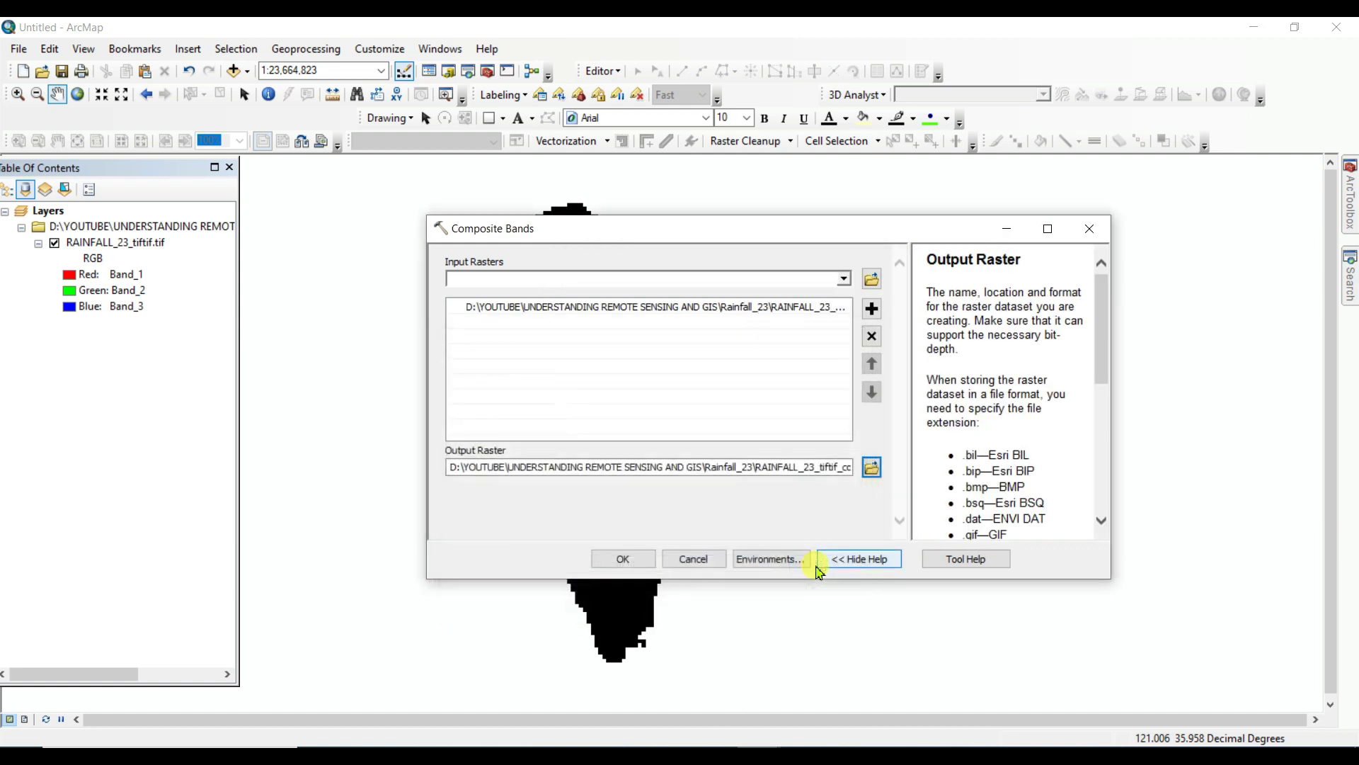
Step: Run Composite Bands to create RAINFALL_23_tiftif_com.tif
{"action": "left_click", "coordinate": [624, 558]}
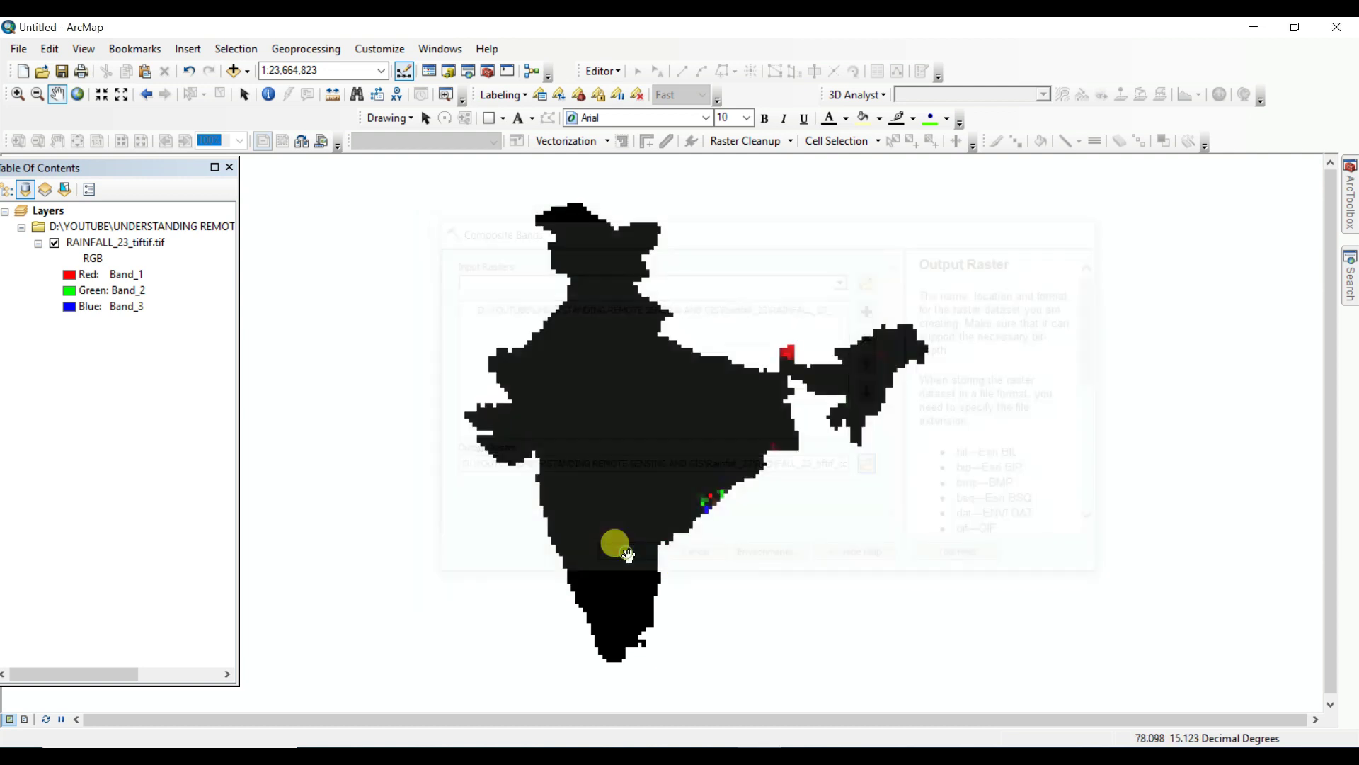